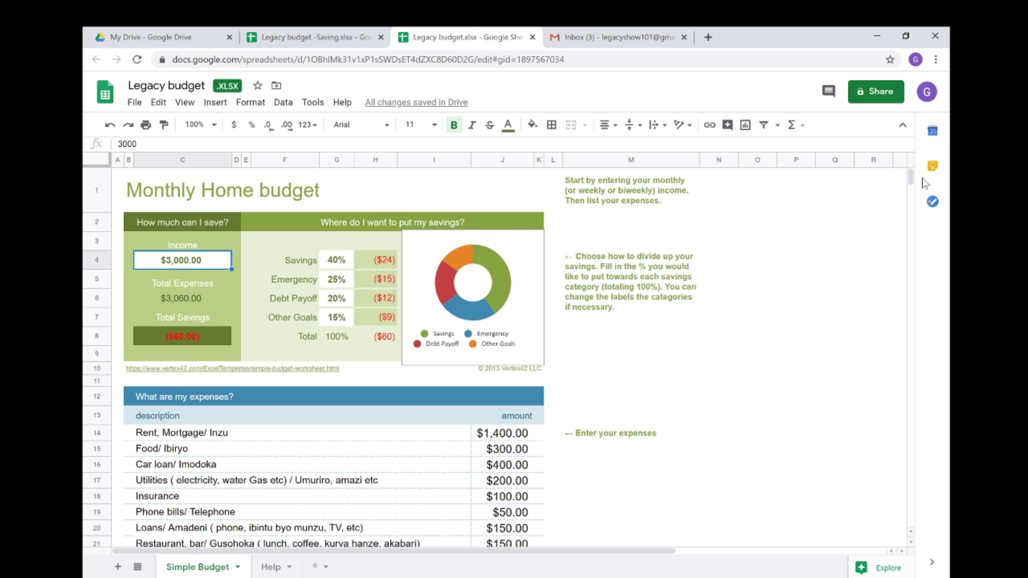
- Review the expense descriptions for food, car loan, utilities, insurance, phone bills and entertainment in the budget's expense table
drag(911, 181, 911, 190)
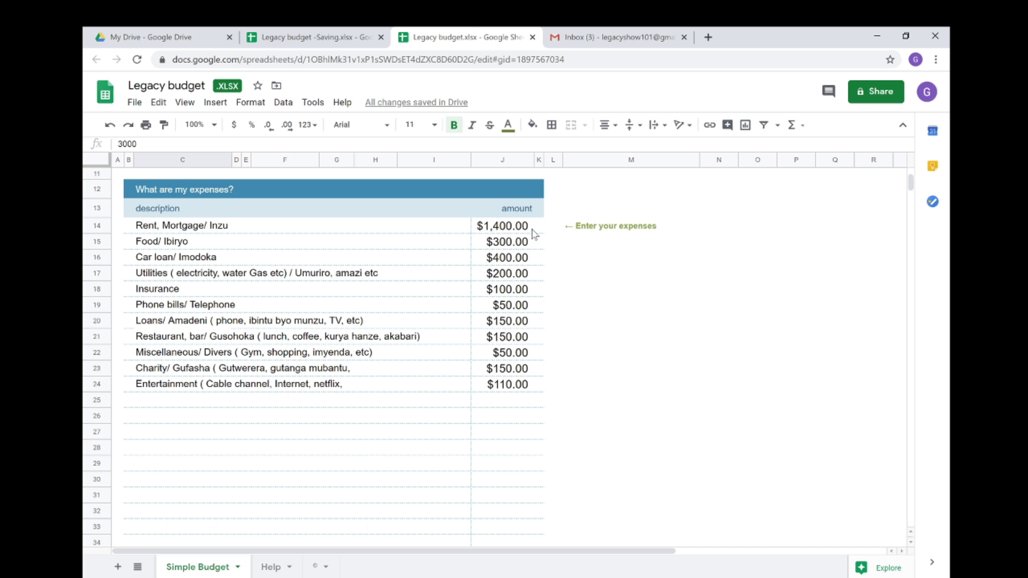
click(161, 247)
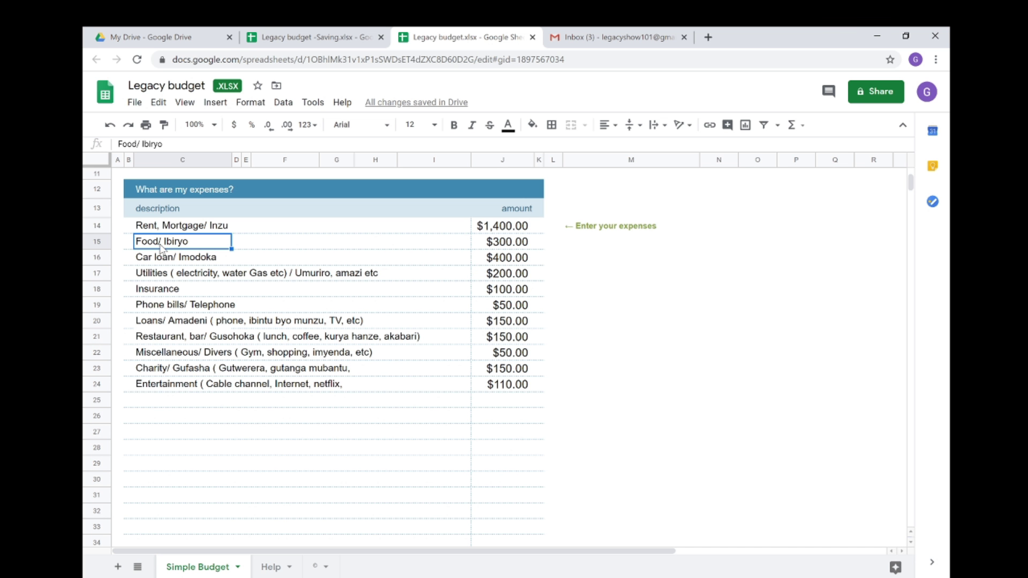
click(163, 261)
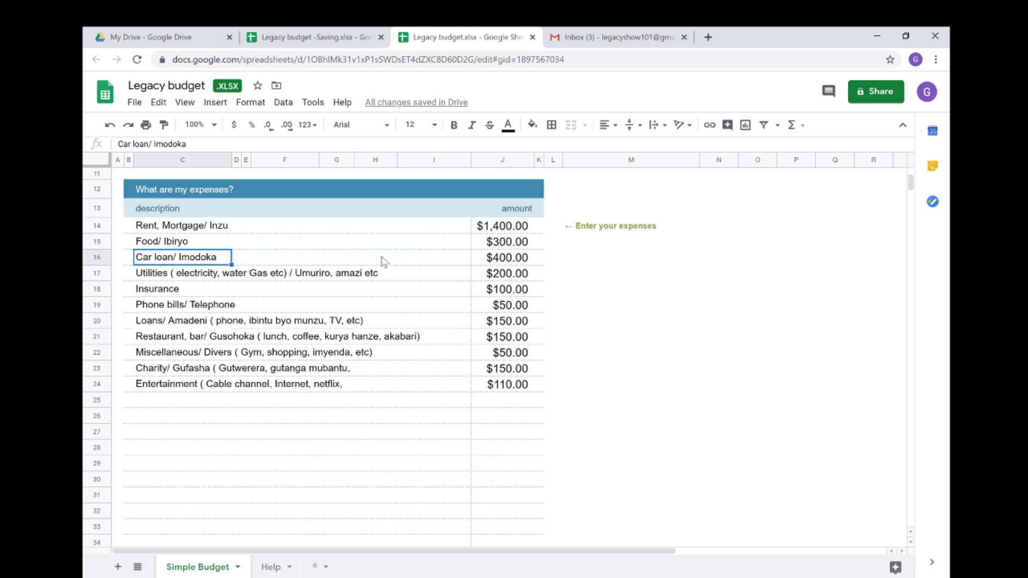
click(170, 244)
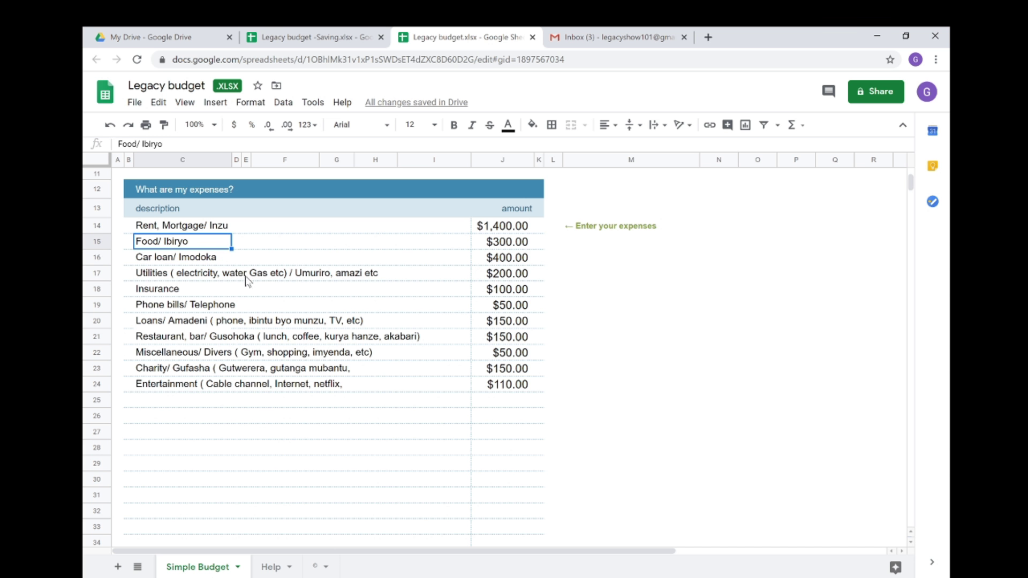
click(246, 277)
click(157, 276)
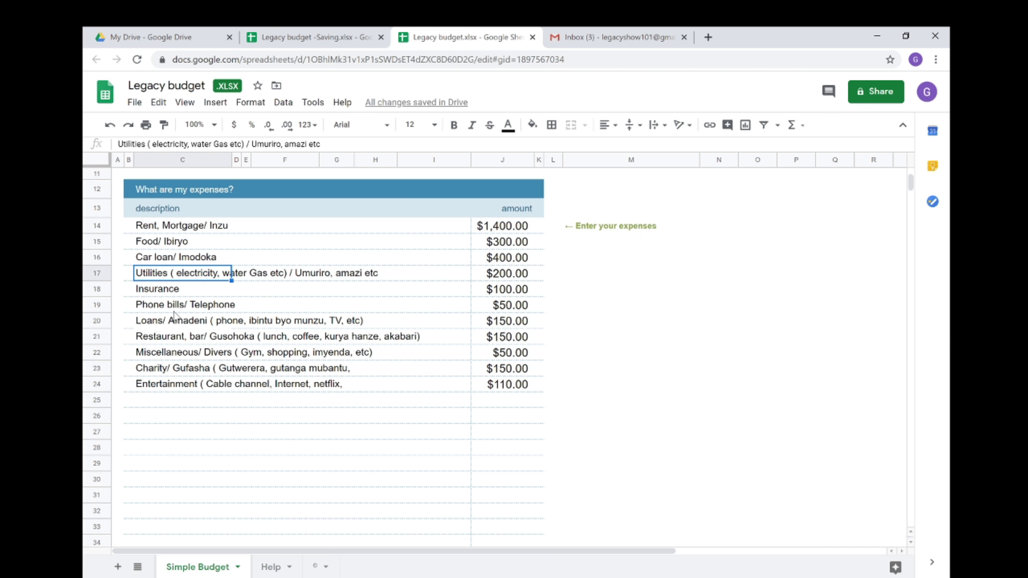
click(193, 292)
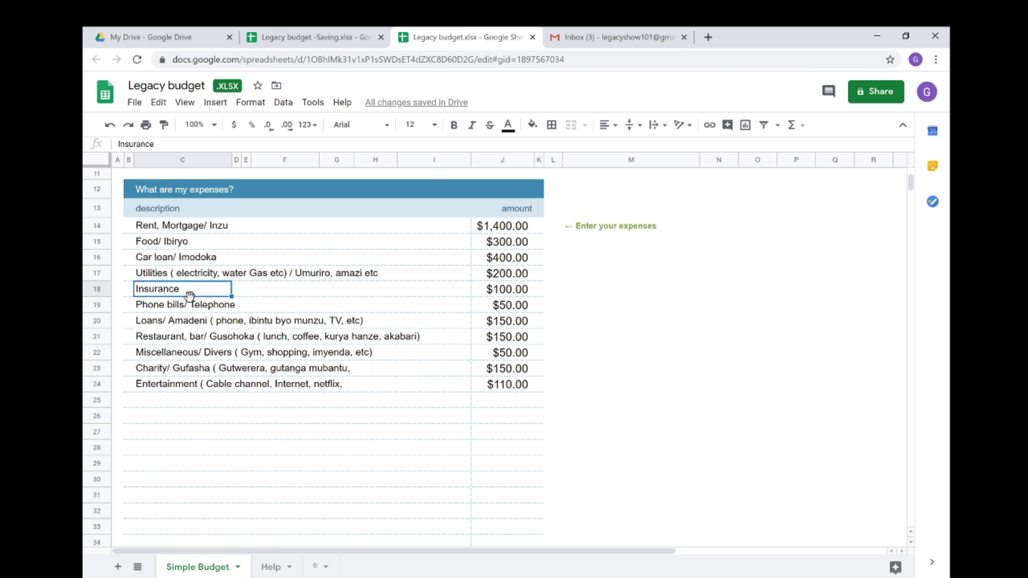
click(194, 310)
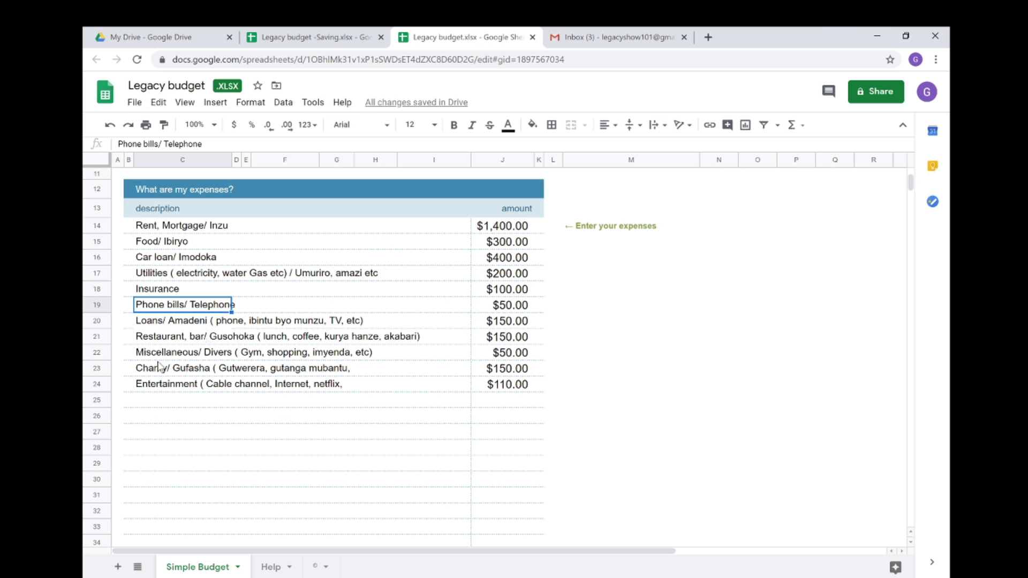
click(160, 389)
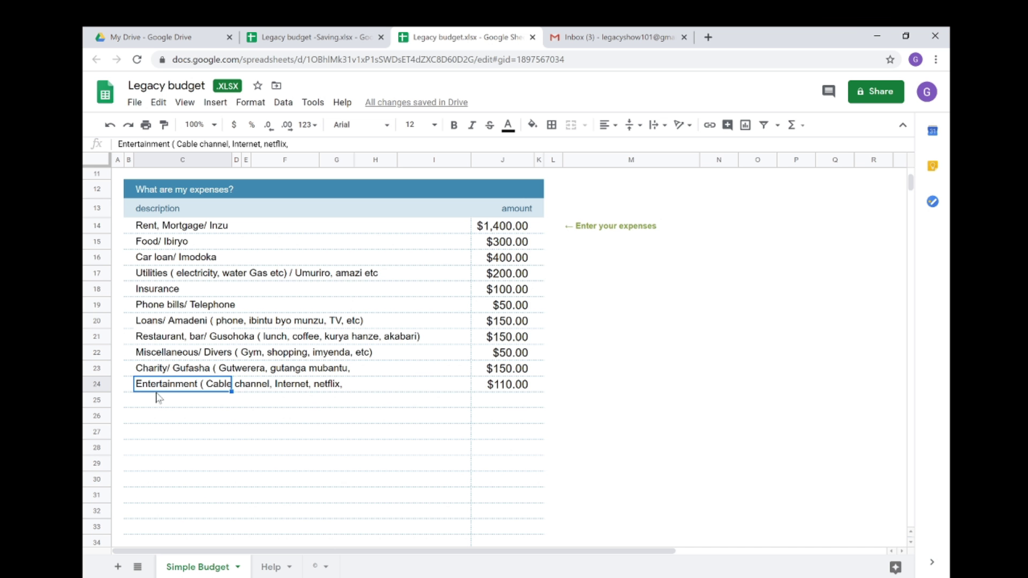
- Examine the loans, restaurant, miscellaneous and charity expense entries, including the charity amount
click(159, 322)
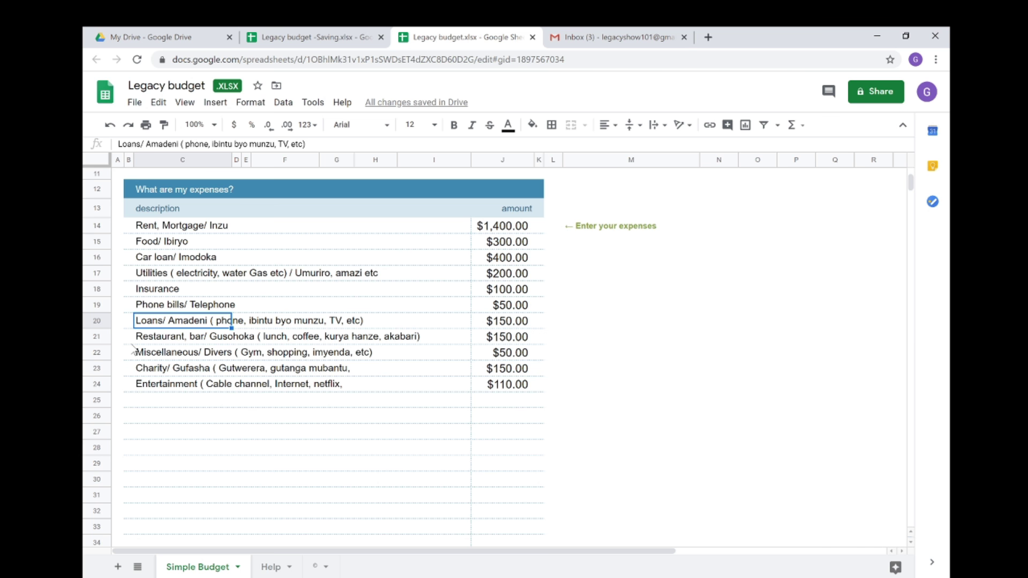
click(152, 342)
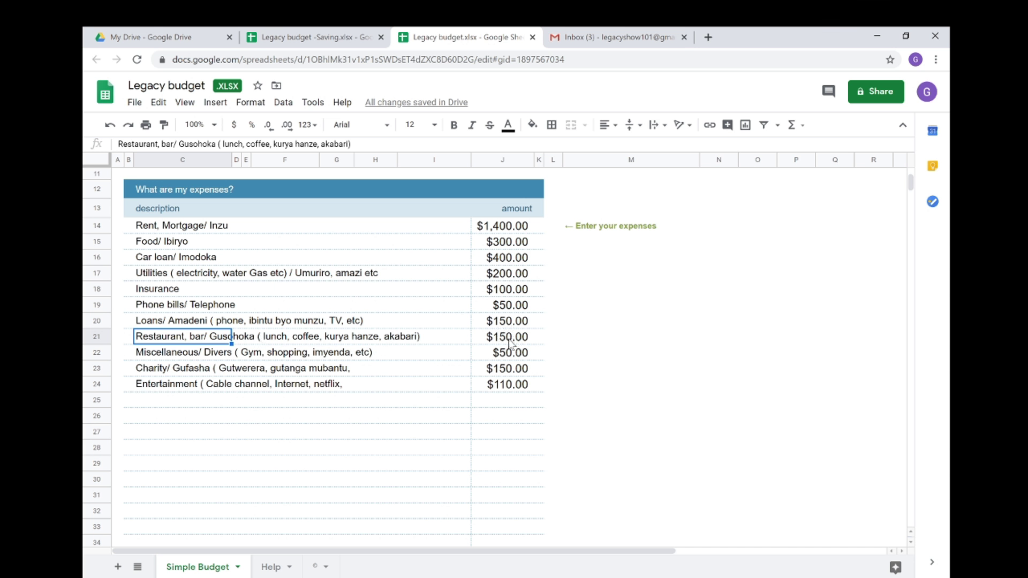
click(139, 356)
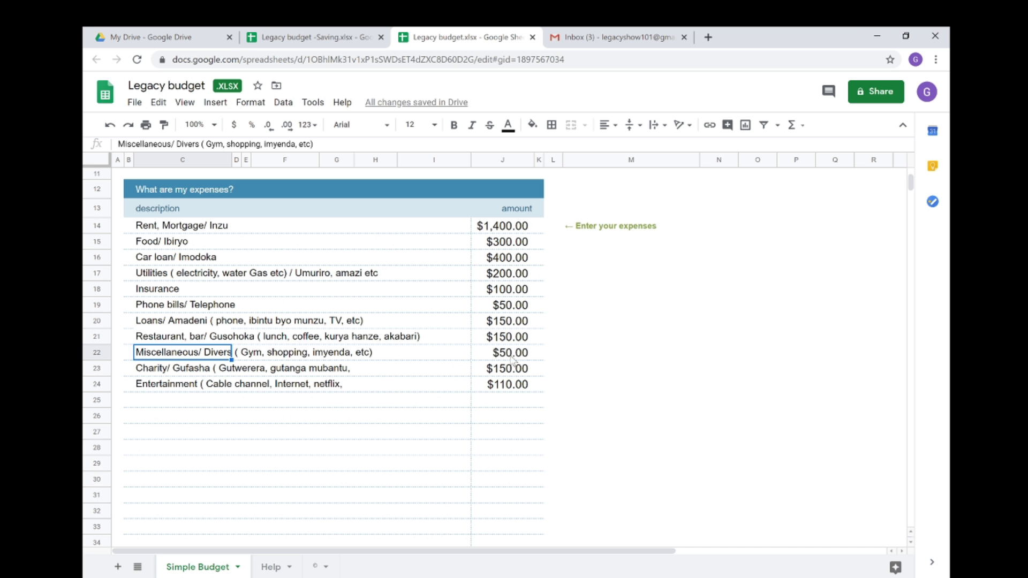
click(144, 372)
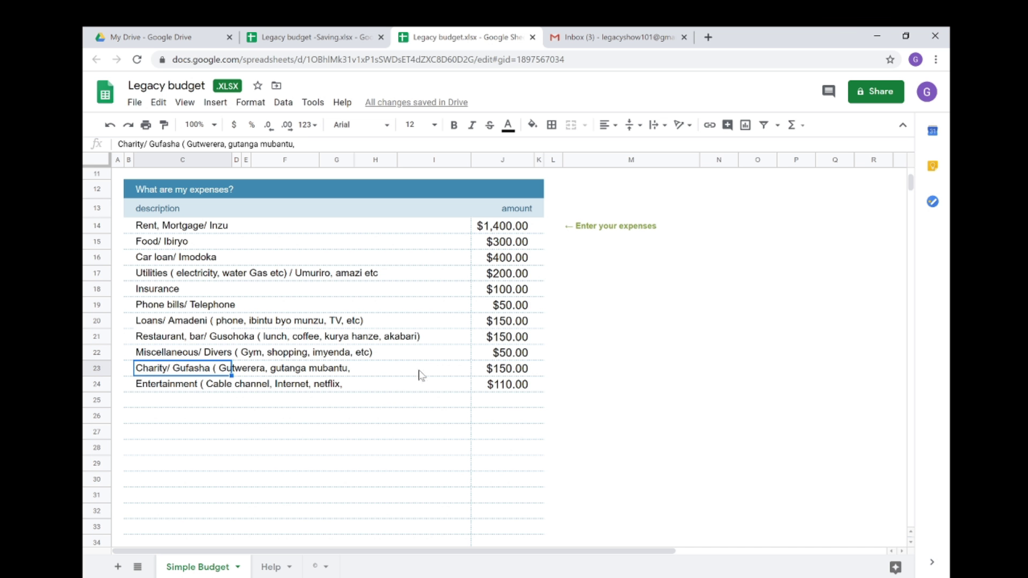
click(499, 371)
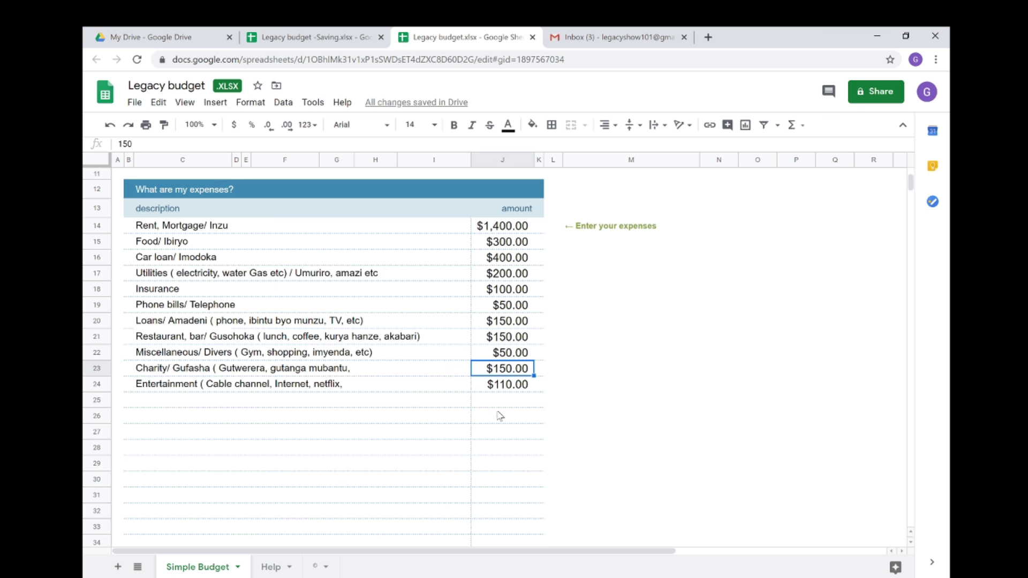
- Select the expense amounts in J14:J25 to check their sum, and inspect the Total Expenses formula below the table
click(489, 231)
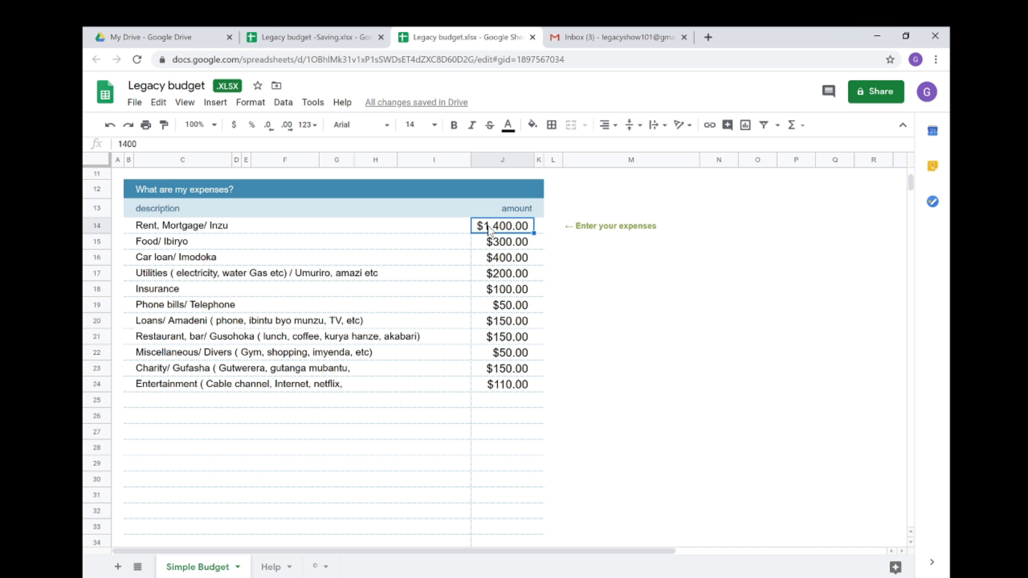
drag(489, 230, 499, 411)
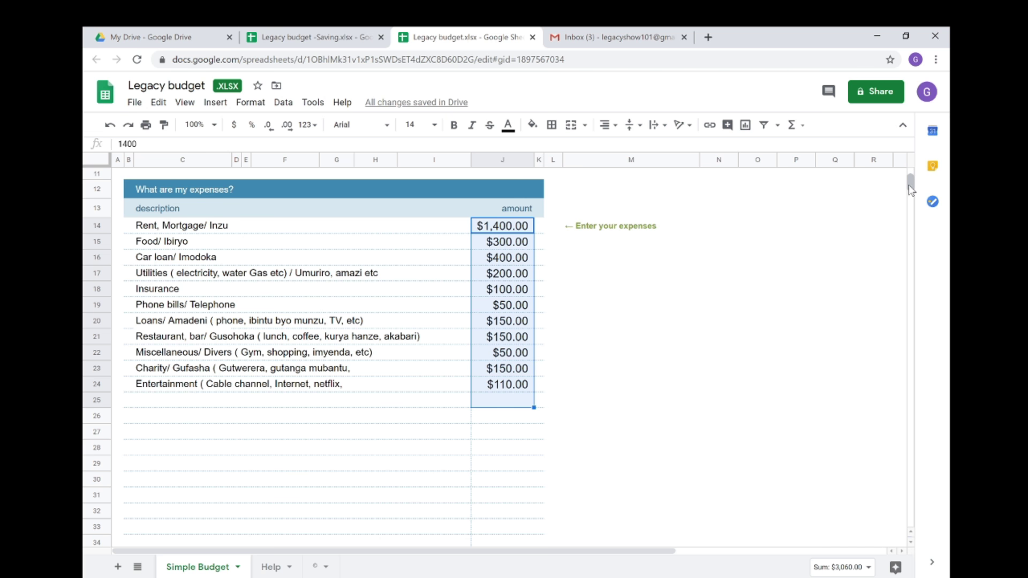
scroll(910, 190, down, 3)
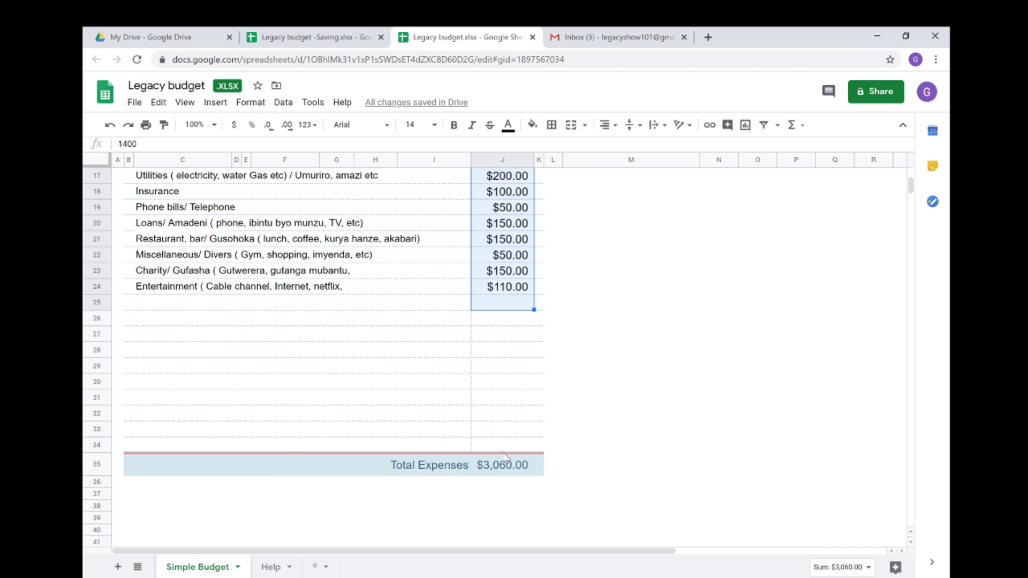
click(491, 471)
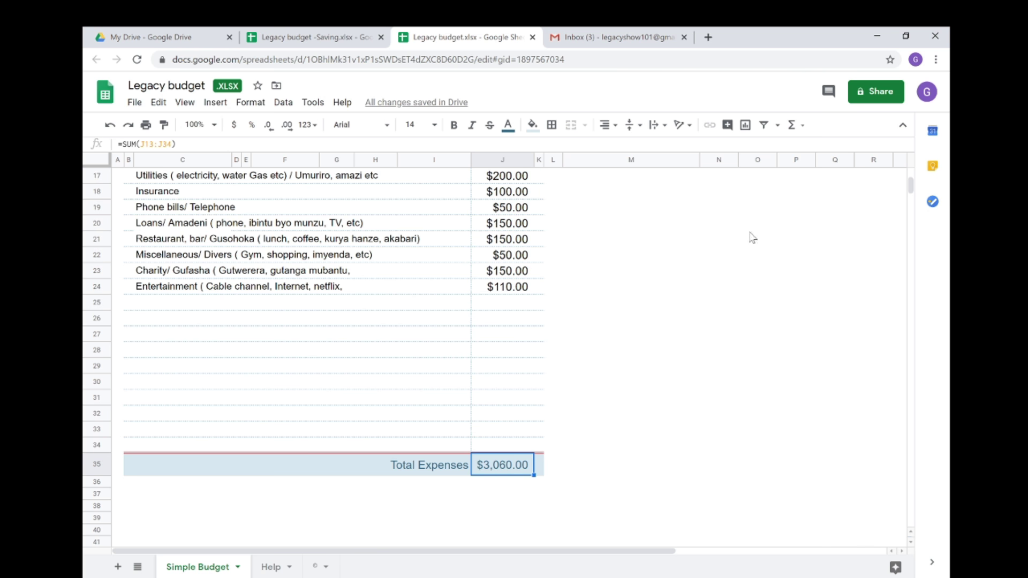
- Inspect the Income, Total Expenses and Total Savings cells in the budget summary
scroll(912, 181, up, 5)
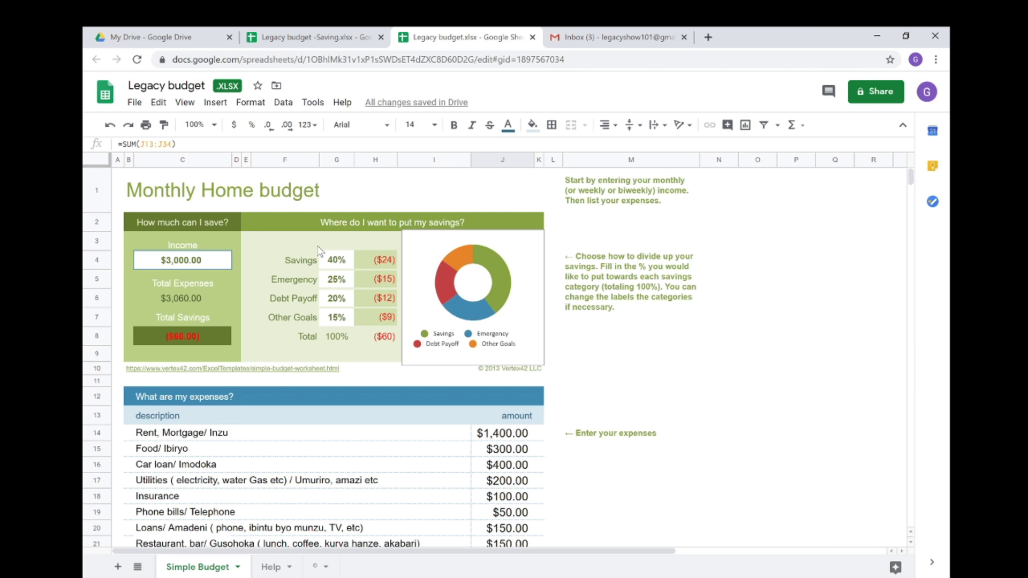
click(205, 265)
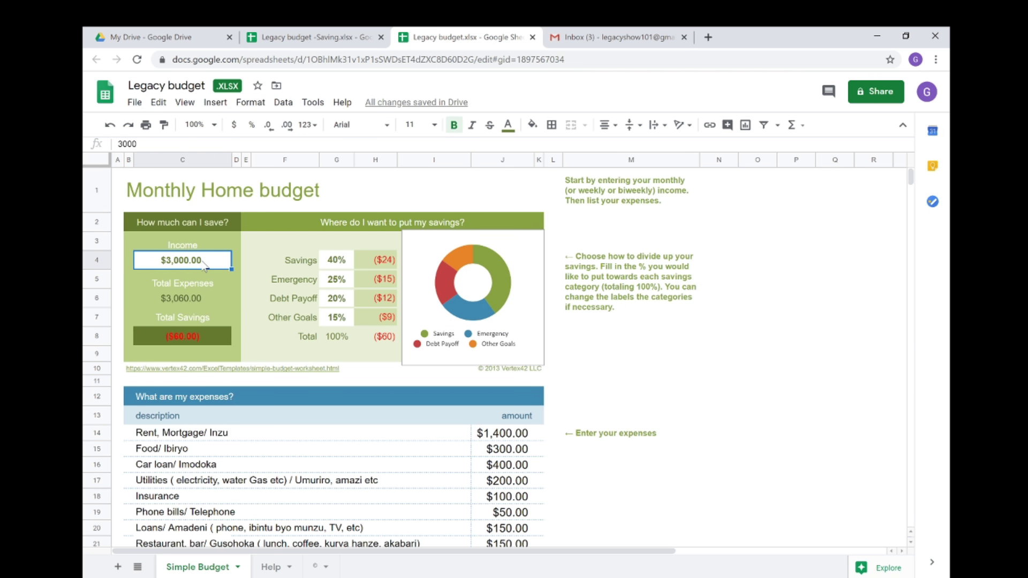
click(188, 300)
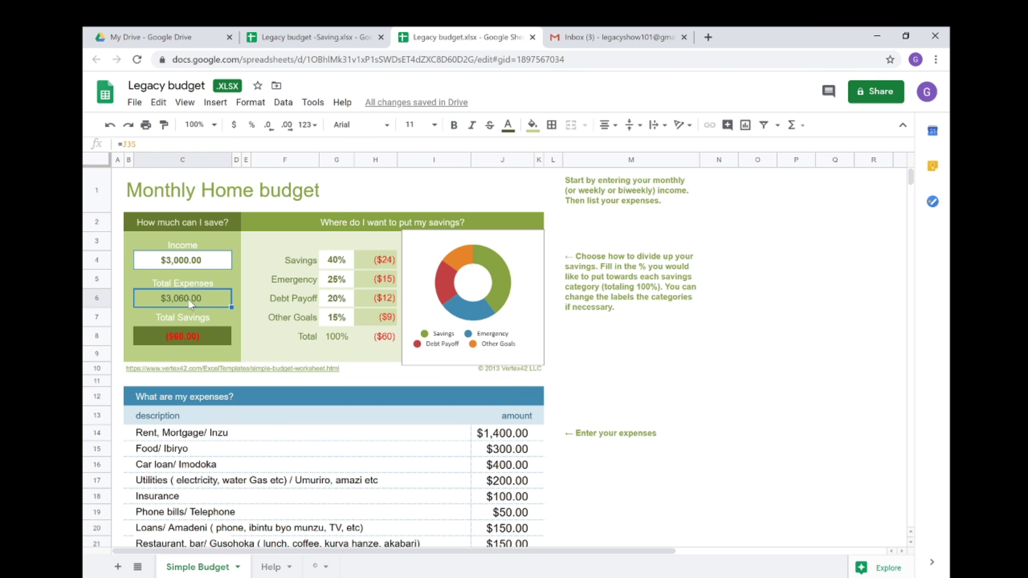
click(194, 342)
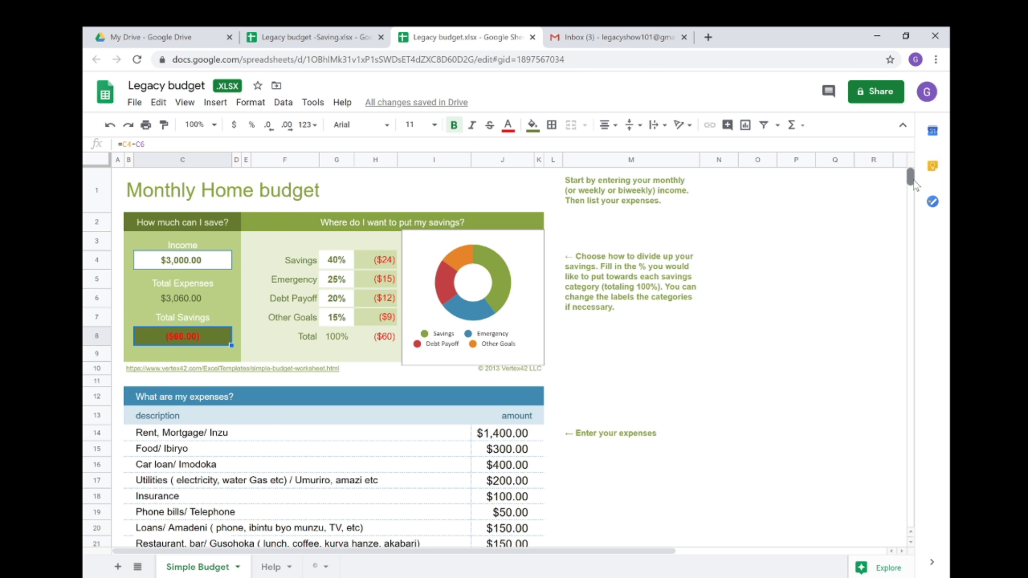
- Set the Rent, Mortgage/ Inzu amount in the expense table to 1100
scroll(915, 185, down, 1)
drag(914, 185, 914, 194)
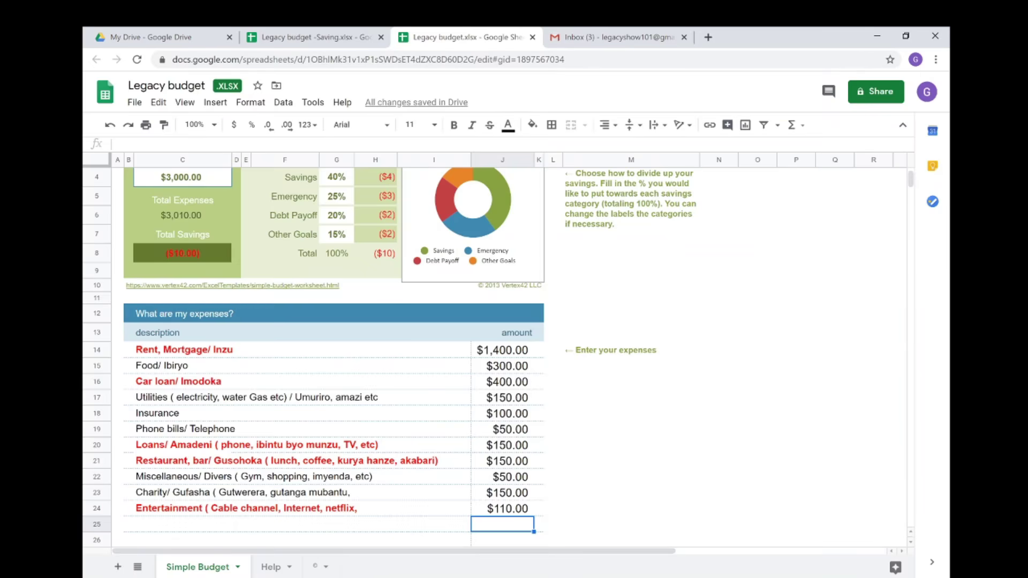
click(511, 351)
text(11)
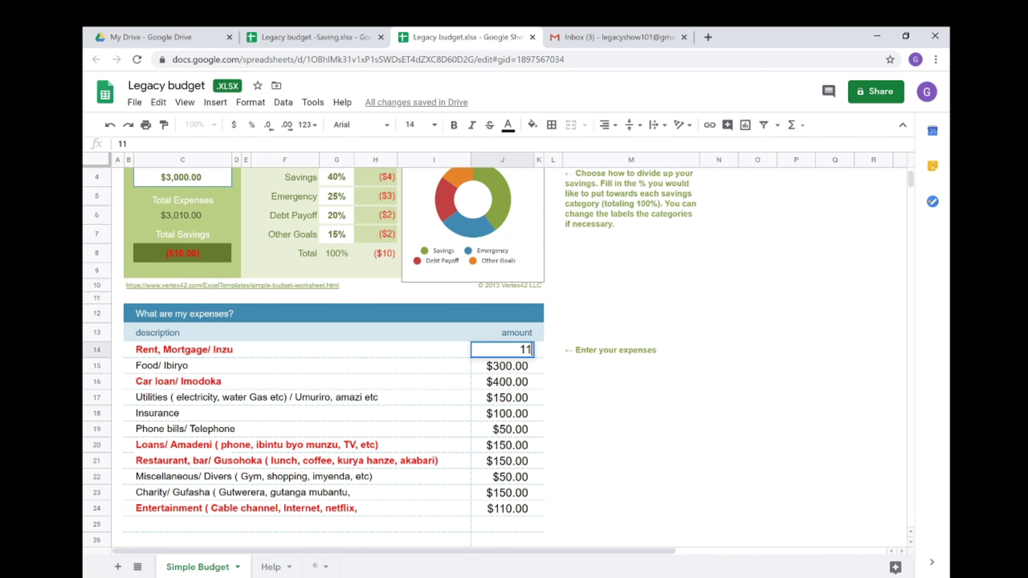
text(00)
click(505, 385)
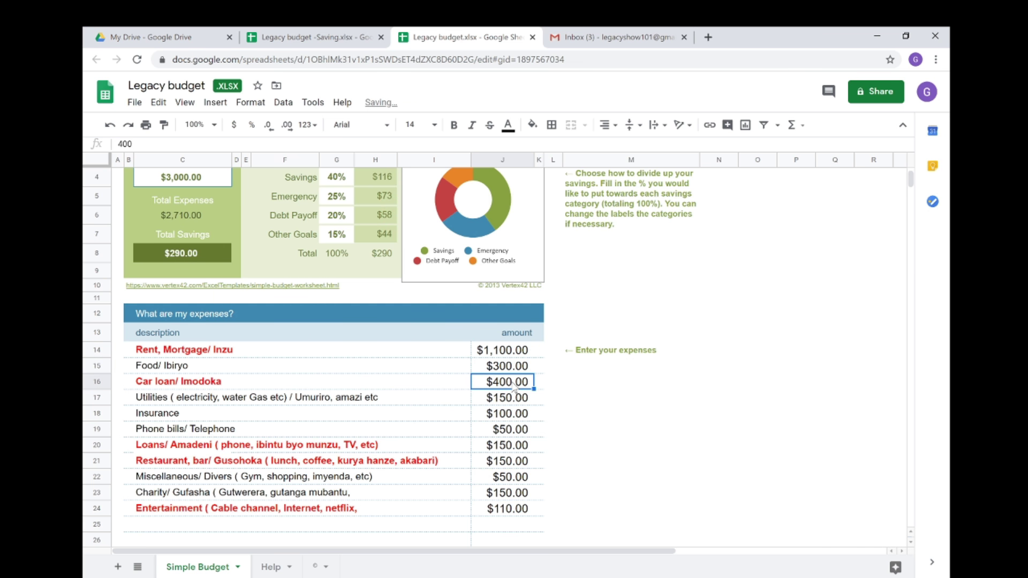
click(528, 353)
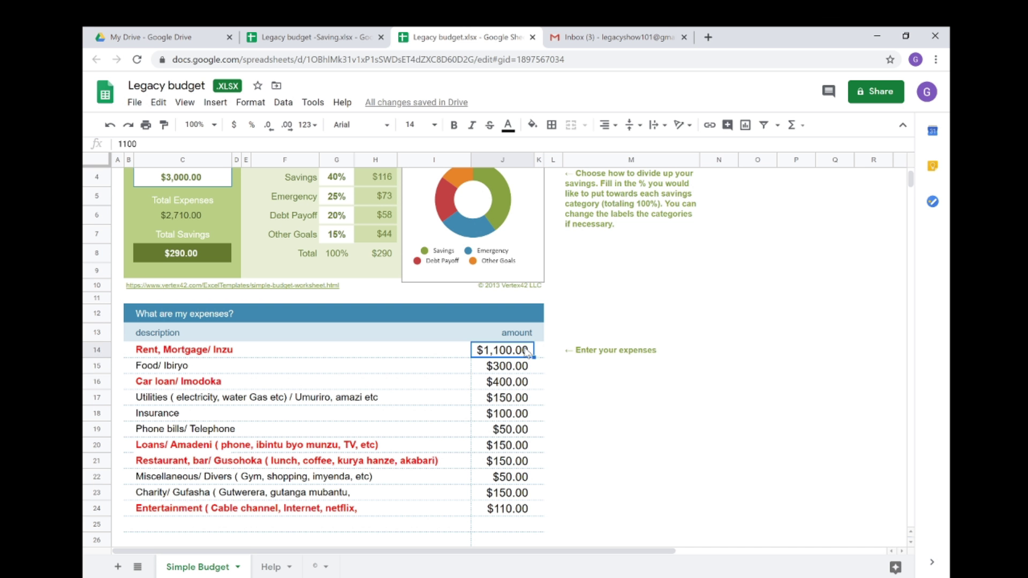
- Set the Car loan/ Imodoka amount to 200 and the Entertainment amount to 50
click(508, 385)
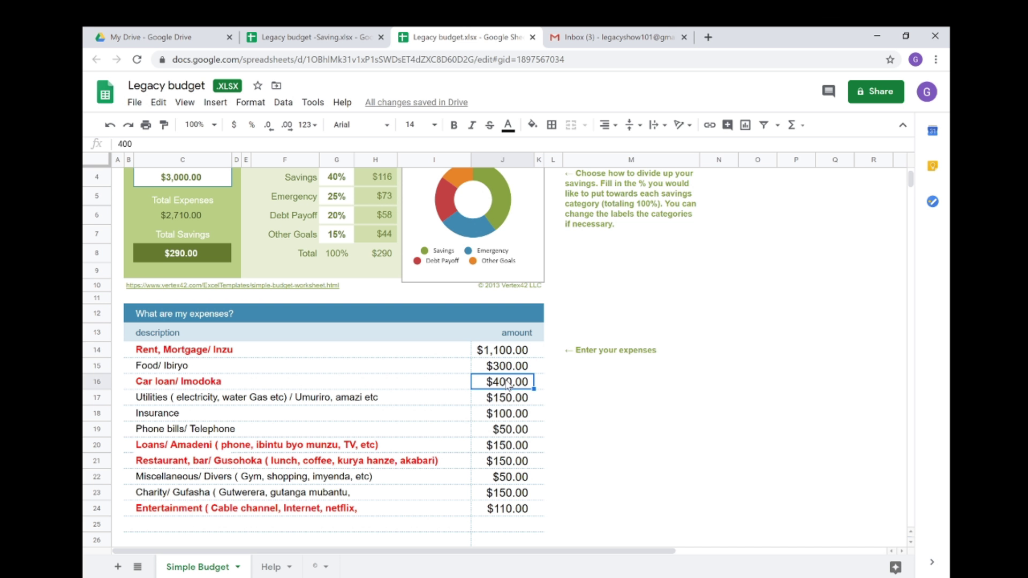
text(200)
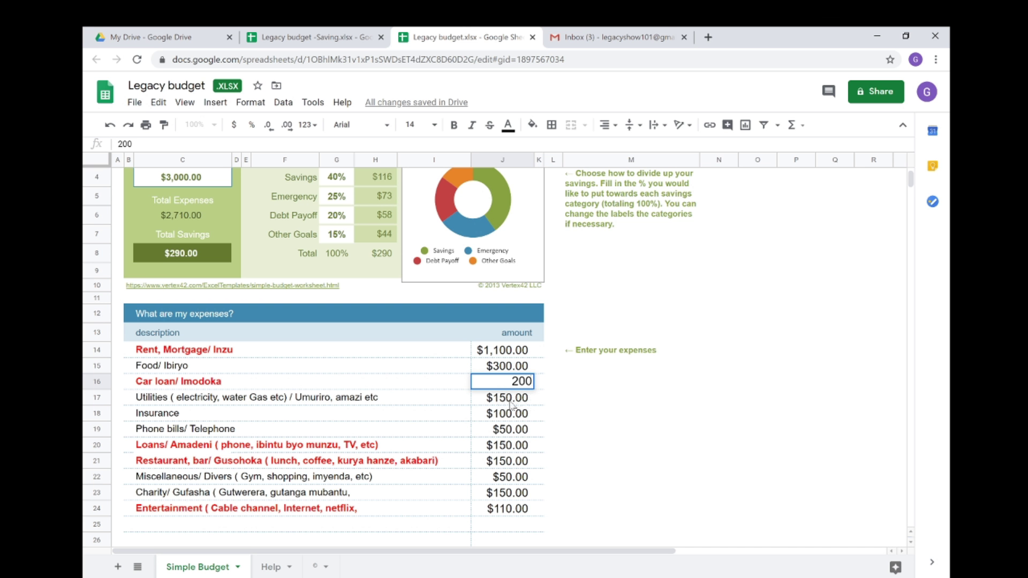
click(498, 447)
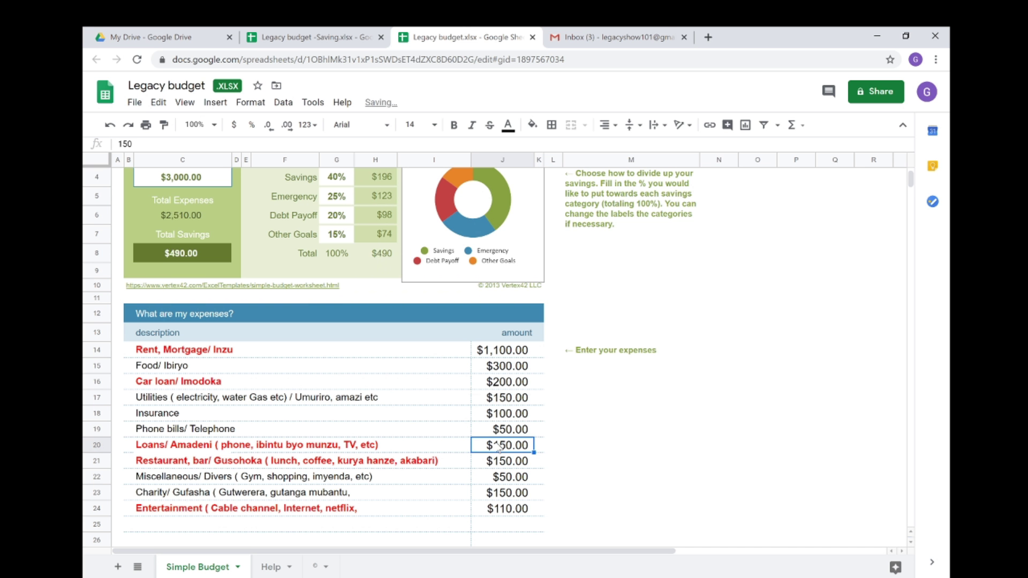
click(502, 511)
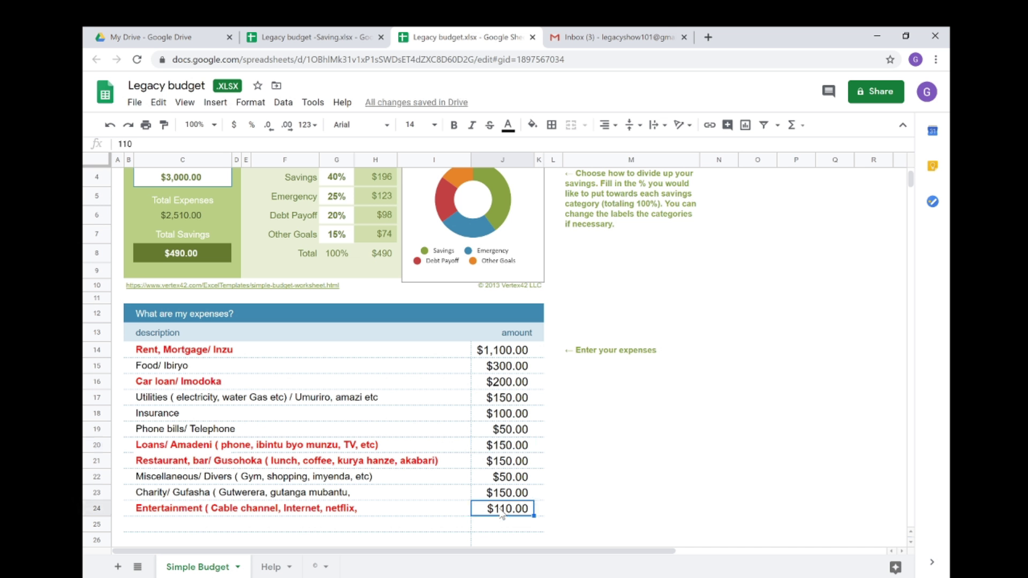
text(50)
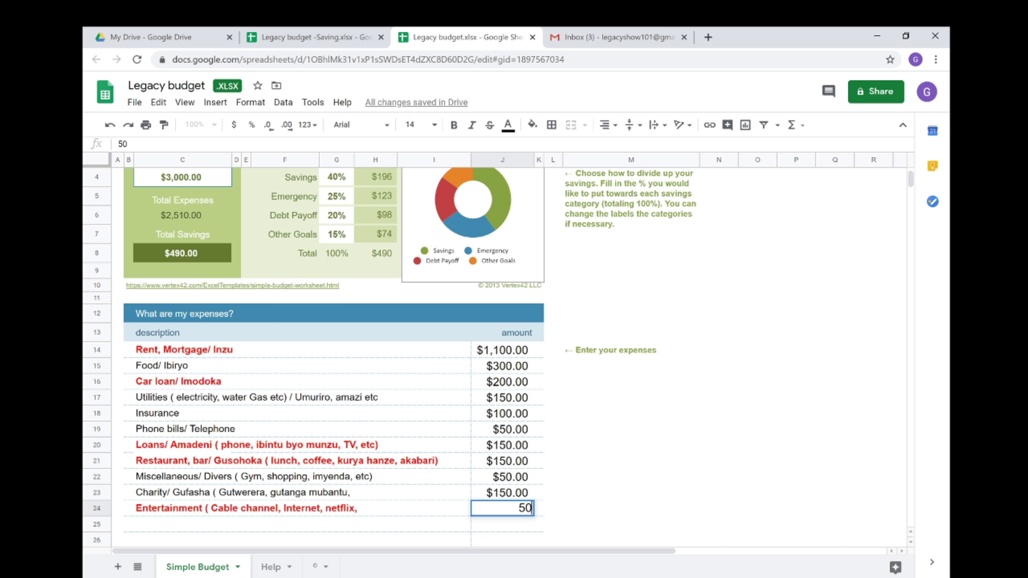
- Set the Loans/ Amadeni amount to 0 and the Restaurant, bar/ Gusohoka amount to 50
click(508, 450)
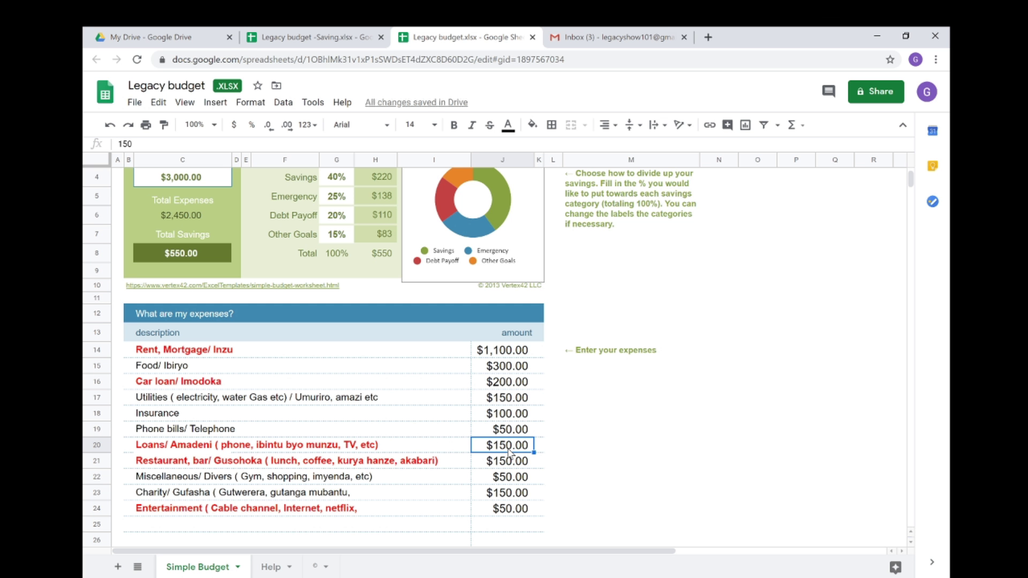
text(0)
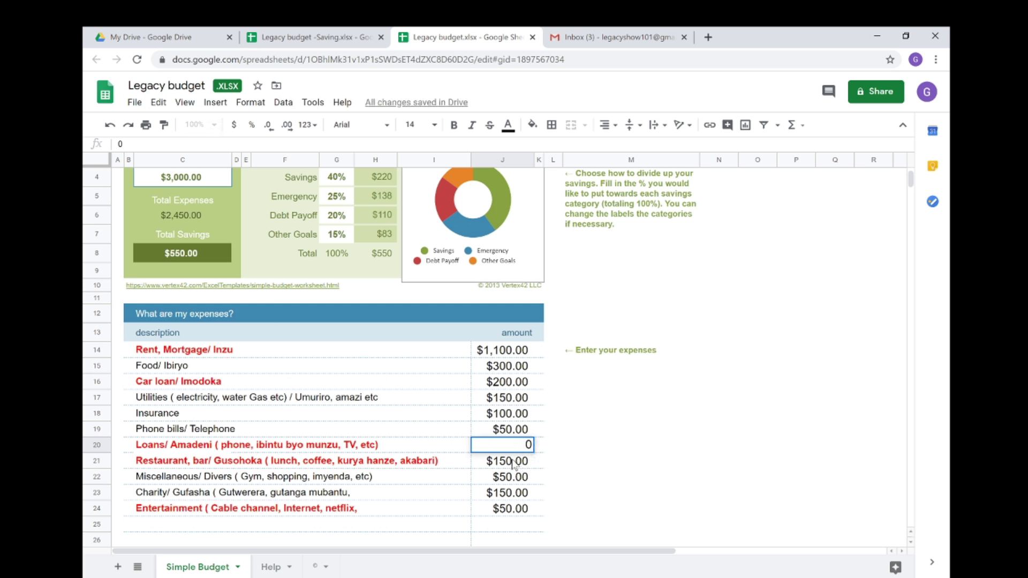
key(Return)
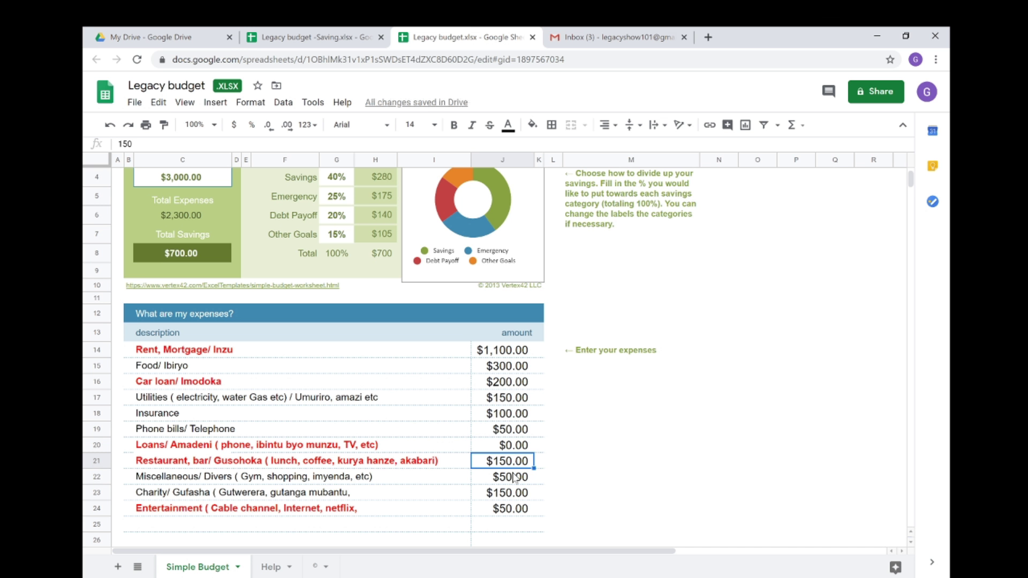
text(5)
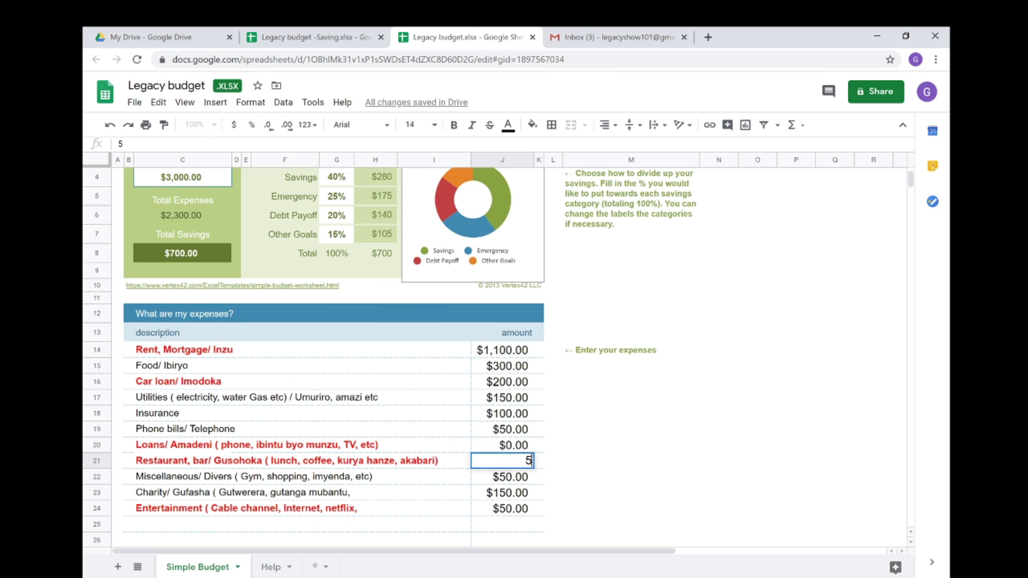
text(0)
key(Return)
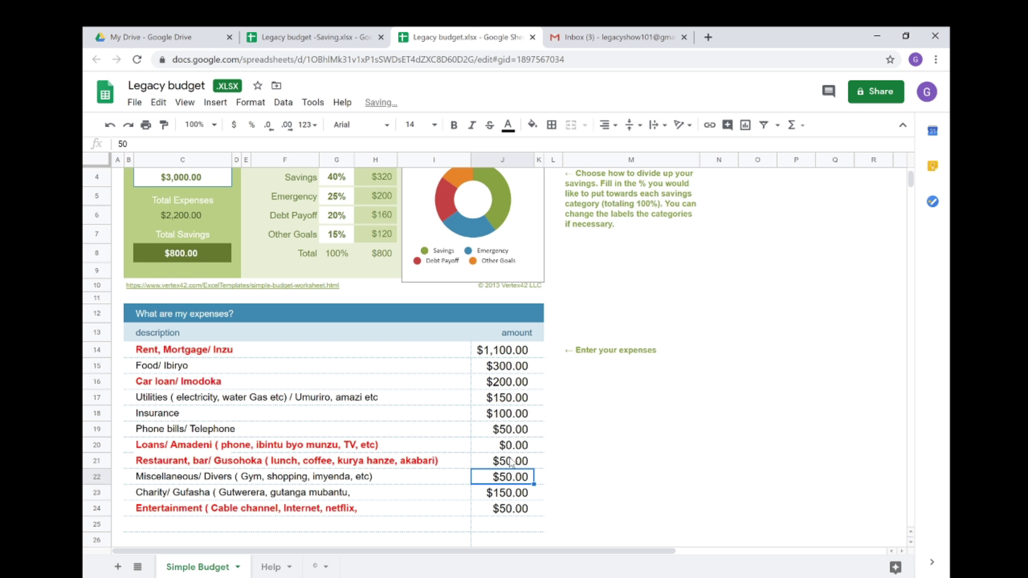
- Check the Restaurant, bar/ Gusohoka amount and the Total Expenses cell beneath the expense table
click(510, 461)
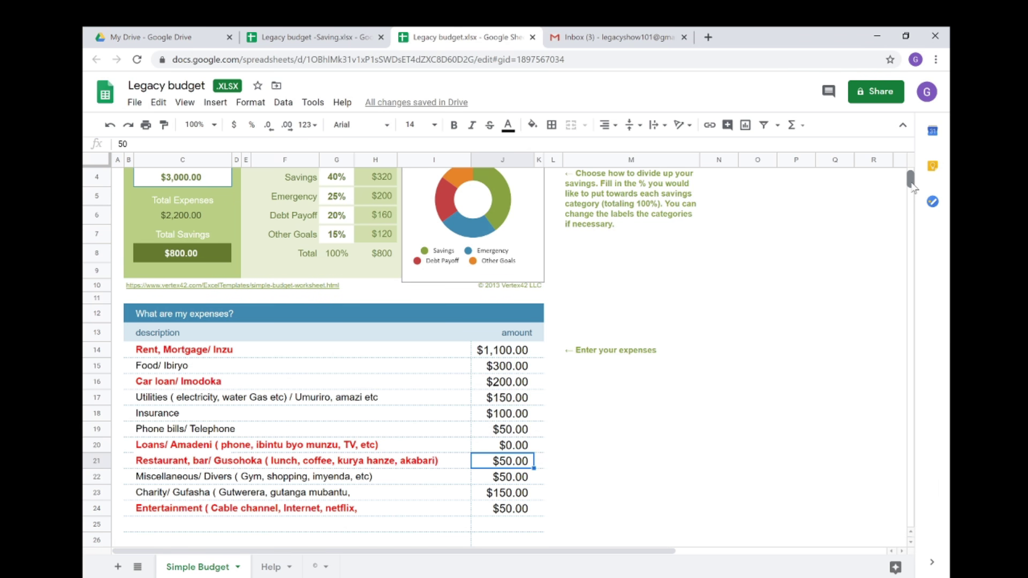
click(318, 355)
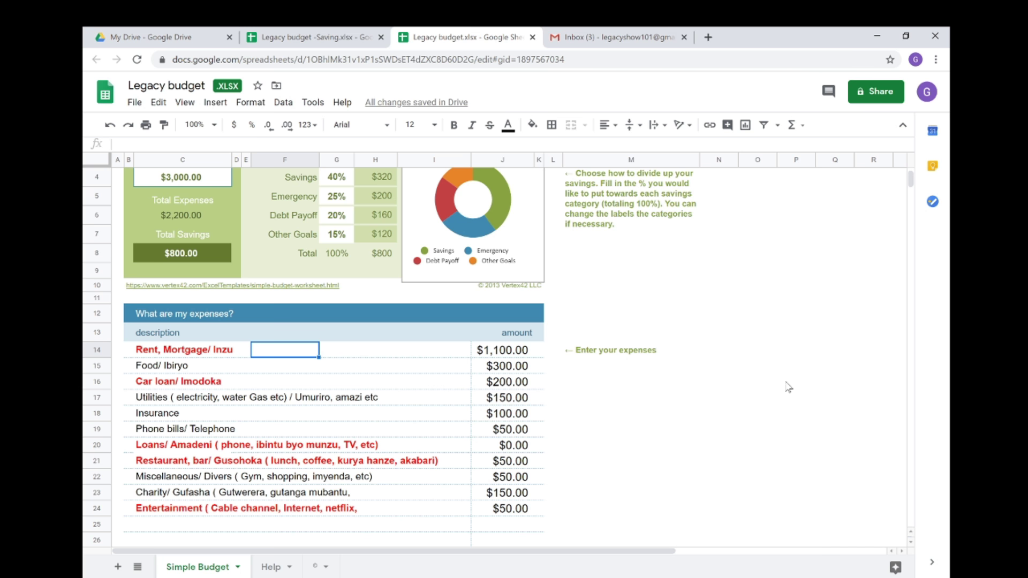
drag(911, 186, 914, 196)
click(506, 371)
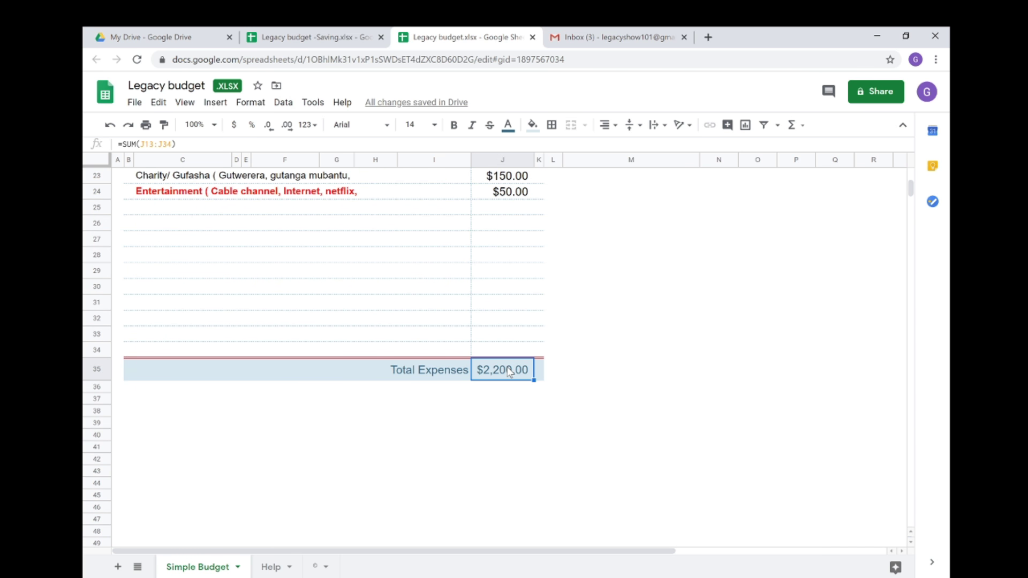
- Review the reduced expense categories in the expense table: Entertainment, Loans/ Amadeni, Car loan/ Imodoka and Rent, Mortgage/ Inzu
drag(910, 190, 913, 188)
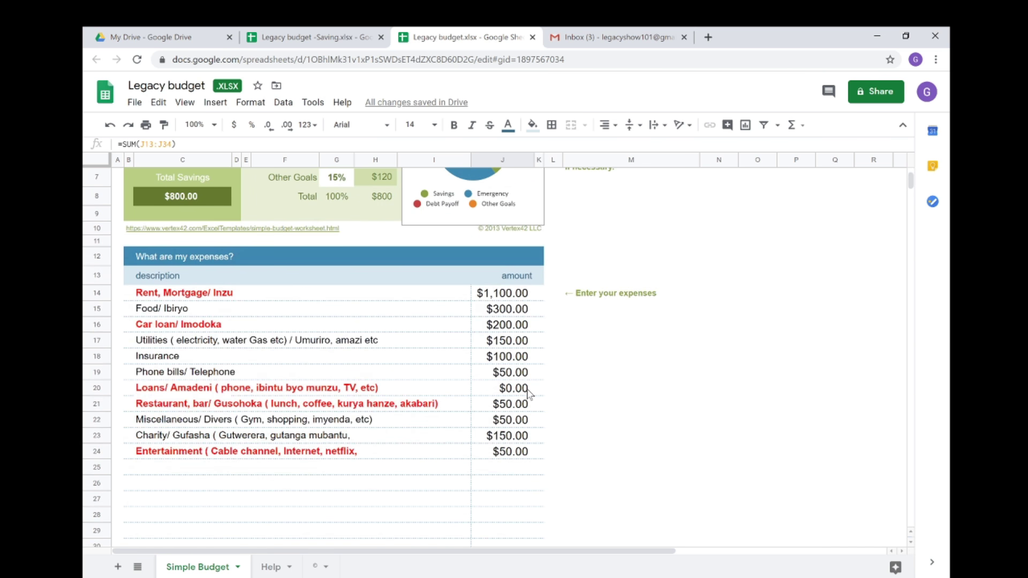
click(297, 454)
click(153, 389)
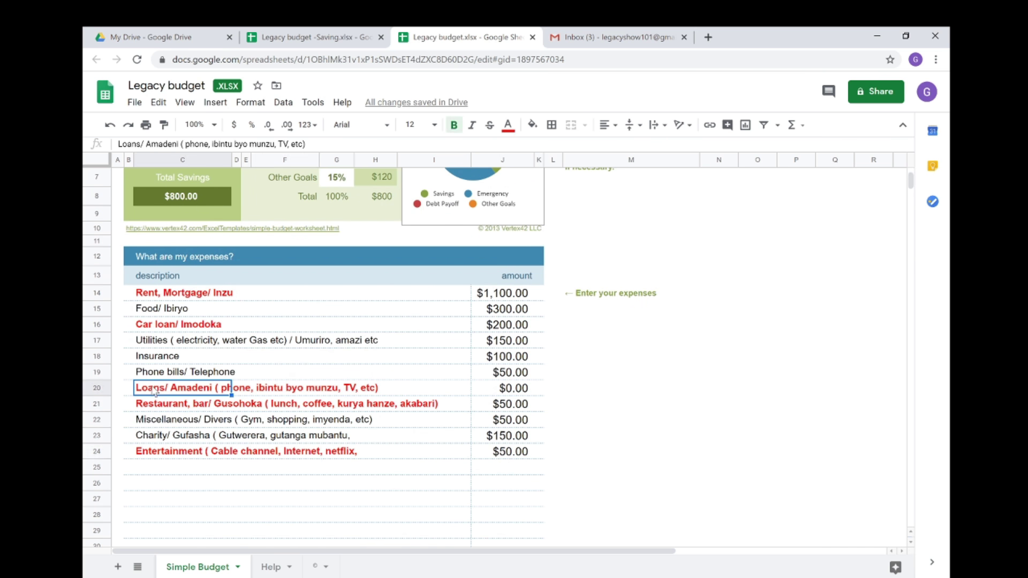
click(176, 324)
click(183, 294)
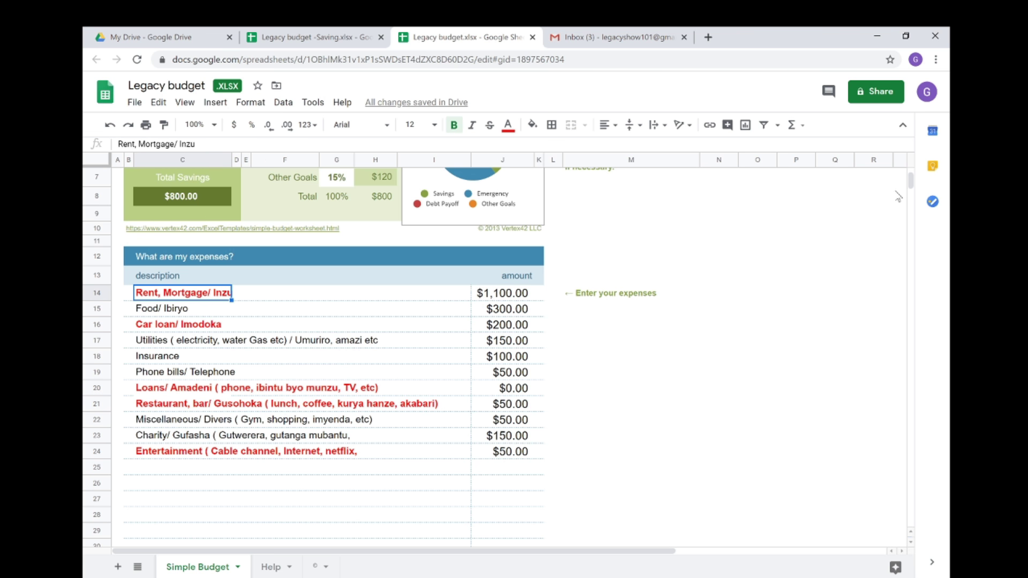
- Inspect the Total Savings cell in the budget summary above the expense table
scroll(912, 191, up, 1)
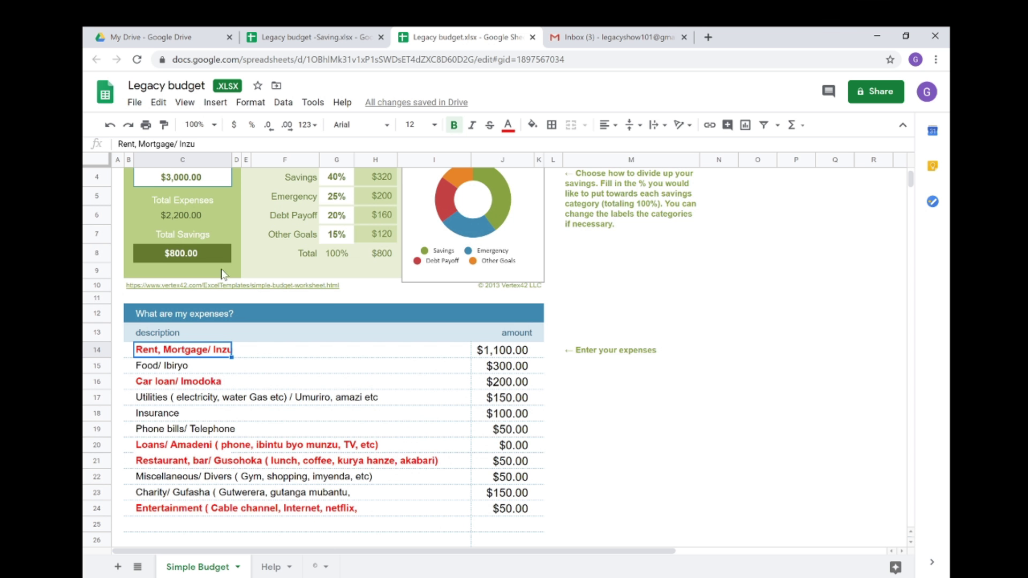
click(204, 261)
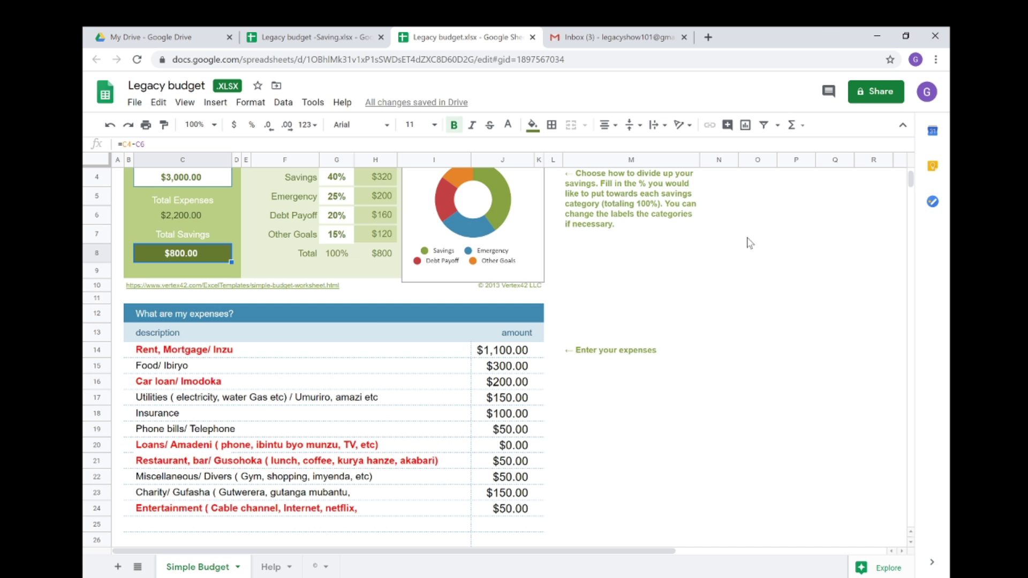
scroll(911, 182, up, 1)
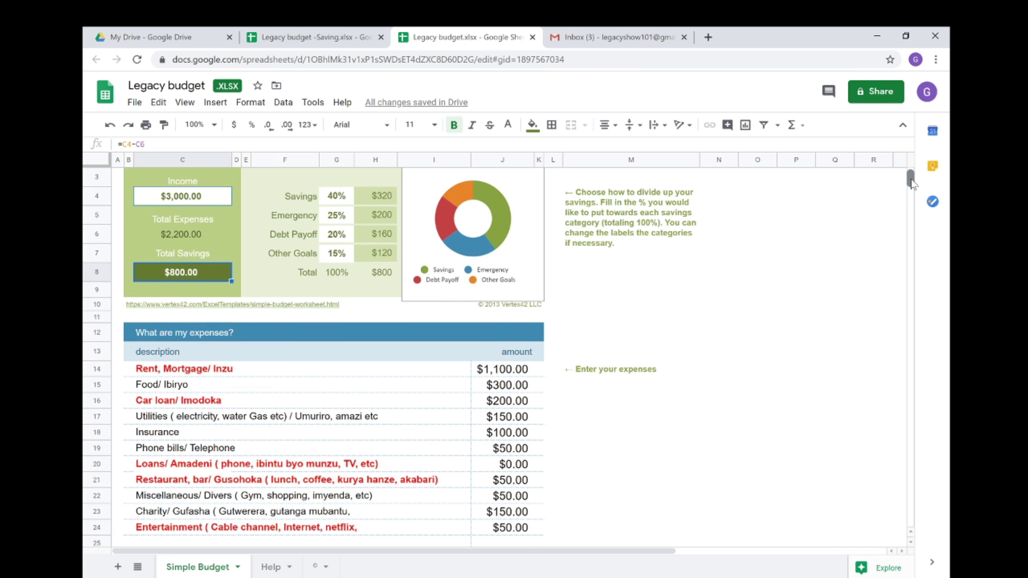